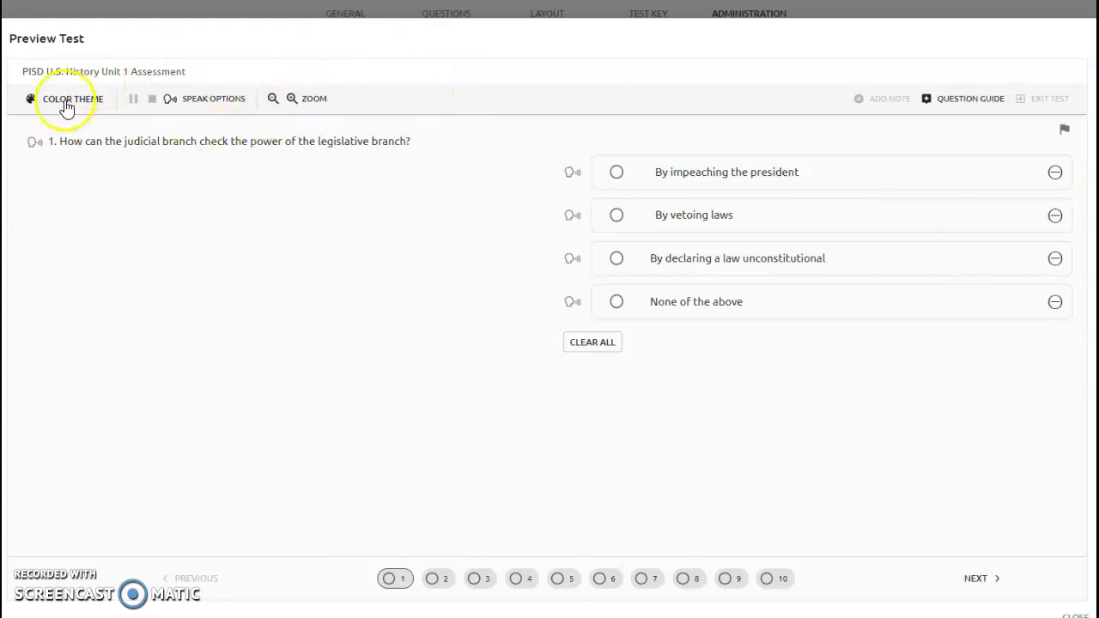
Try the Red on White and White on Black color themes on the test preview, and return to the Default theme
{"action": "mouse_move", "coordinate": [38, 73]}
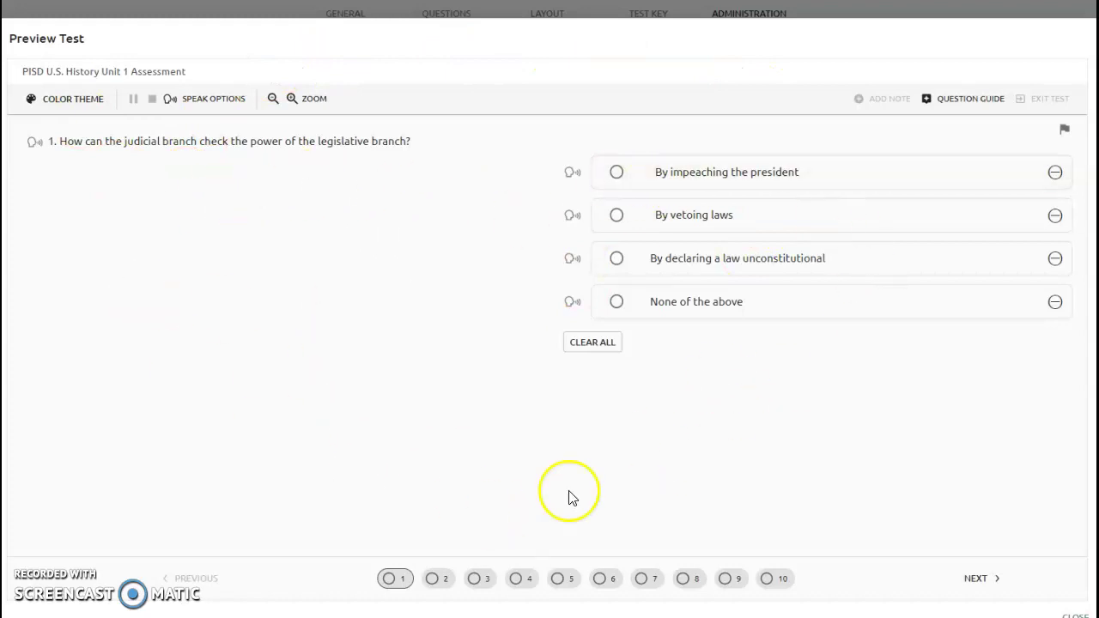
{"action": "left_click", "coordinate": [82, 101]}
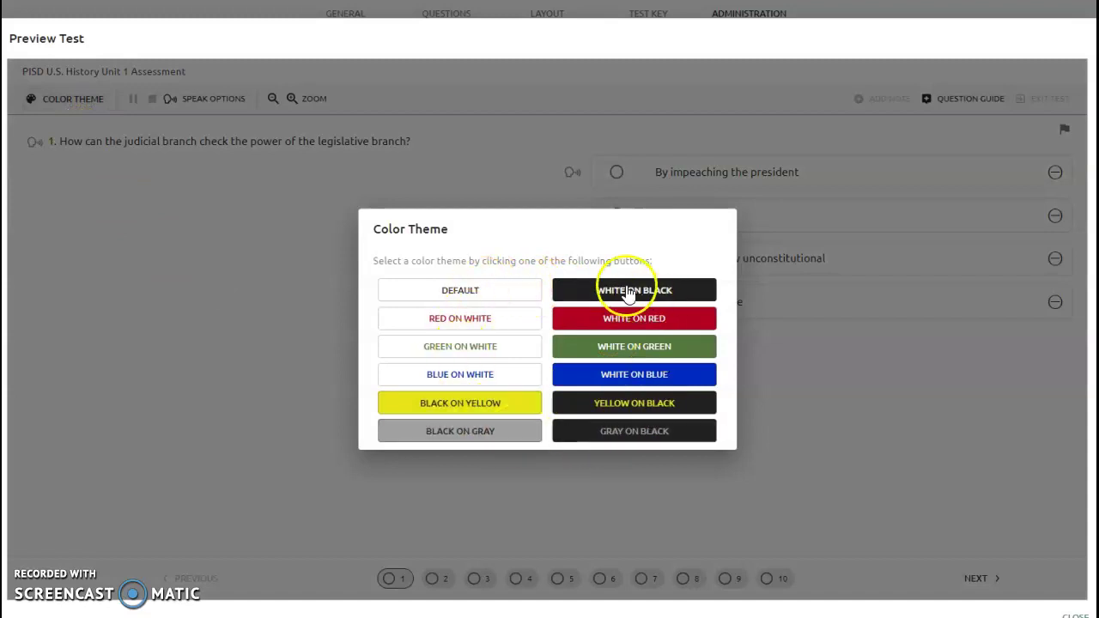
{"action": "left_click", "coordinate": [477, 319]}
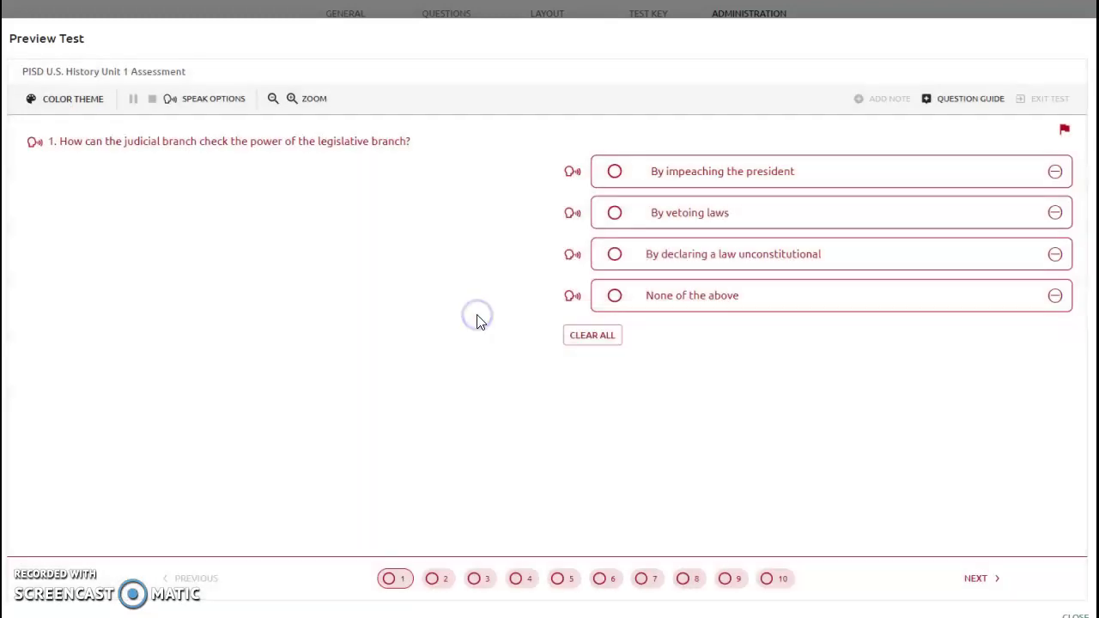
{"action": "left_click", "coordinate": [87, 100]}
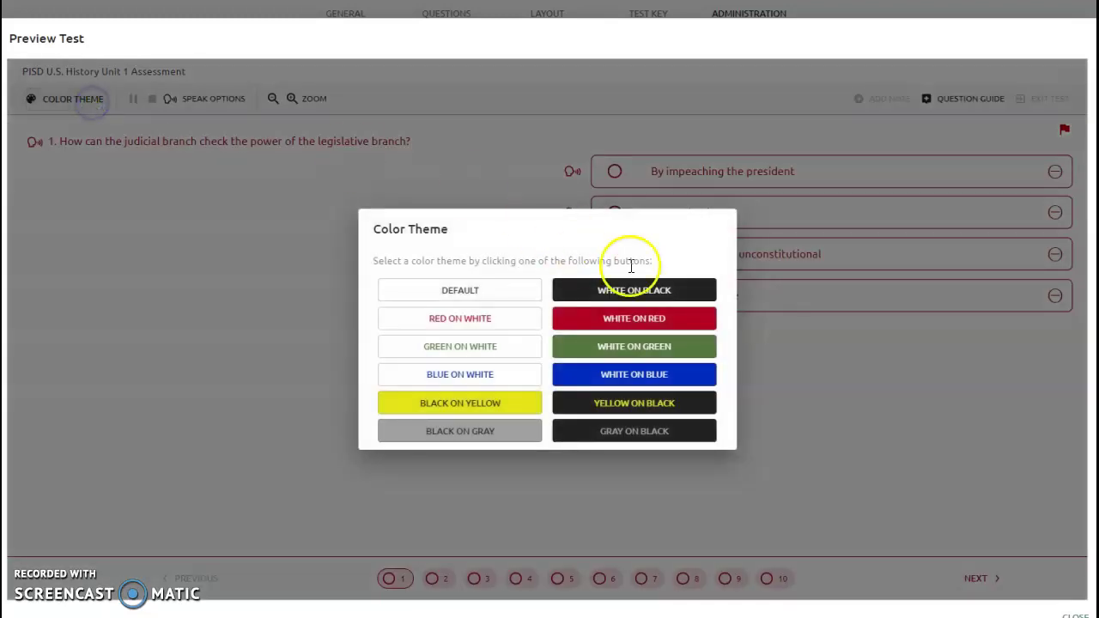
{"action": "left_click", "coordinate": [681, 293]}
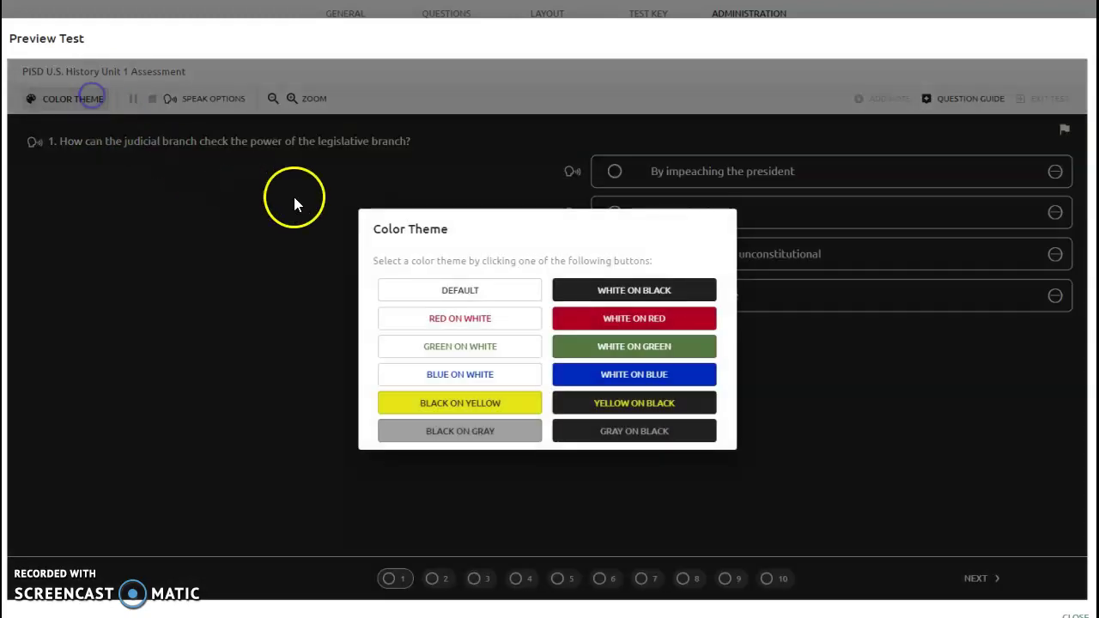
{"action": "left_click", "coordinate": [86, 97]}
{"action": "left_click", "coordinate": [514, 301]}
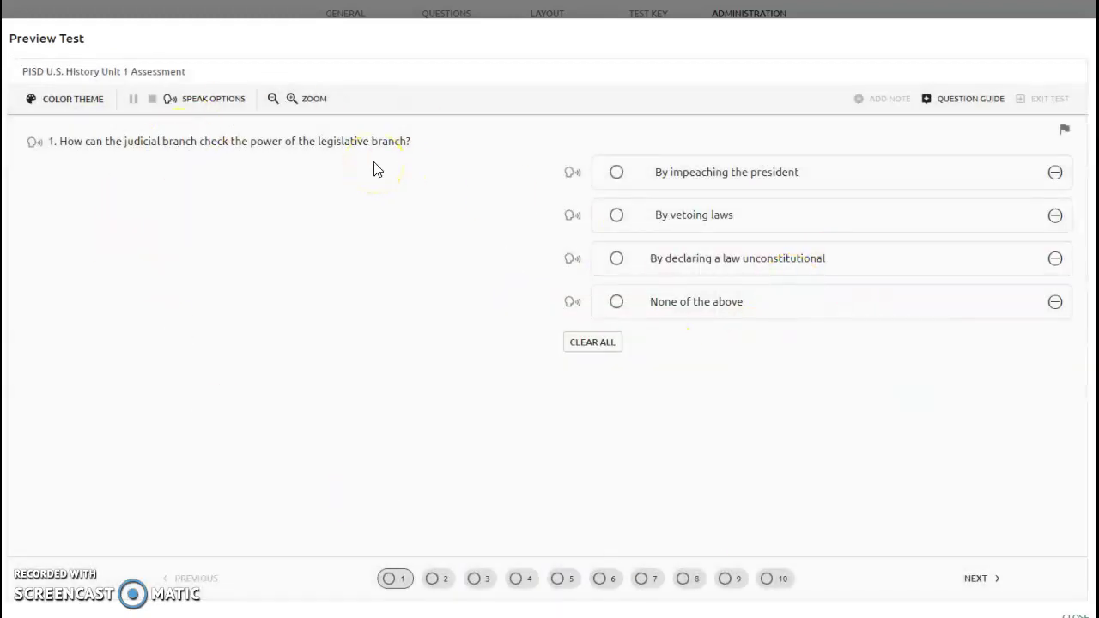
Review the available language and voice gender choices in the speak options without changing them, and close the options
{"action": "left_click", "coordinate": [191, 108]}
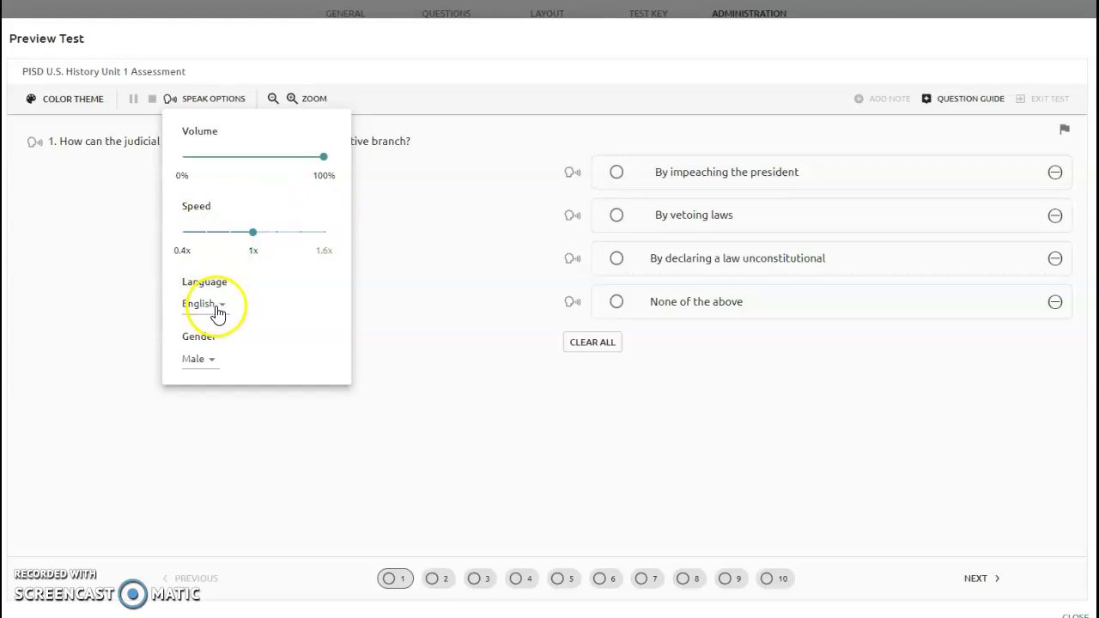
{"action": "left_click", "coordinate": [217, 309]}
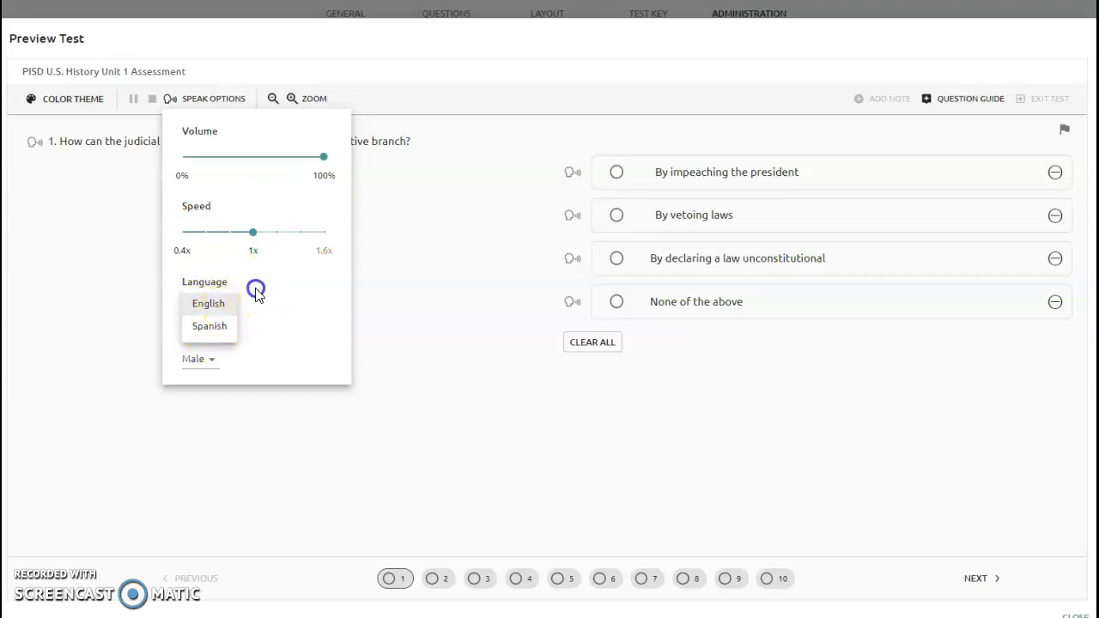
{"action": "left_click", "coordinate": [256, 292]}
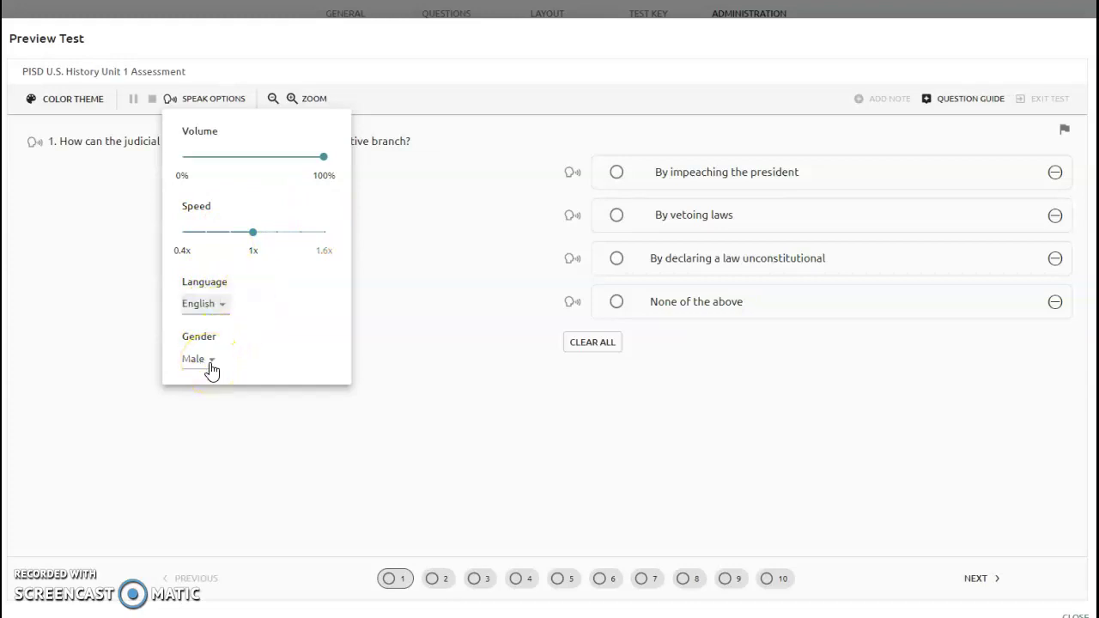
{"action": "left_click", "coordinate": [210, 366]}
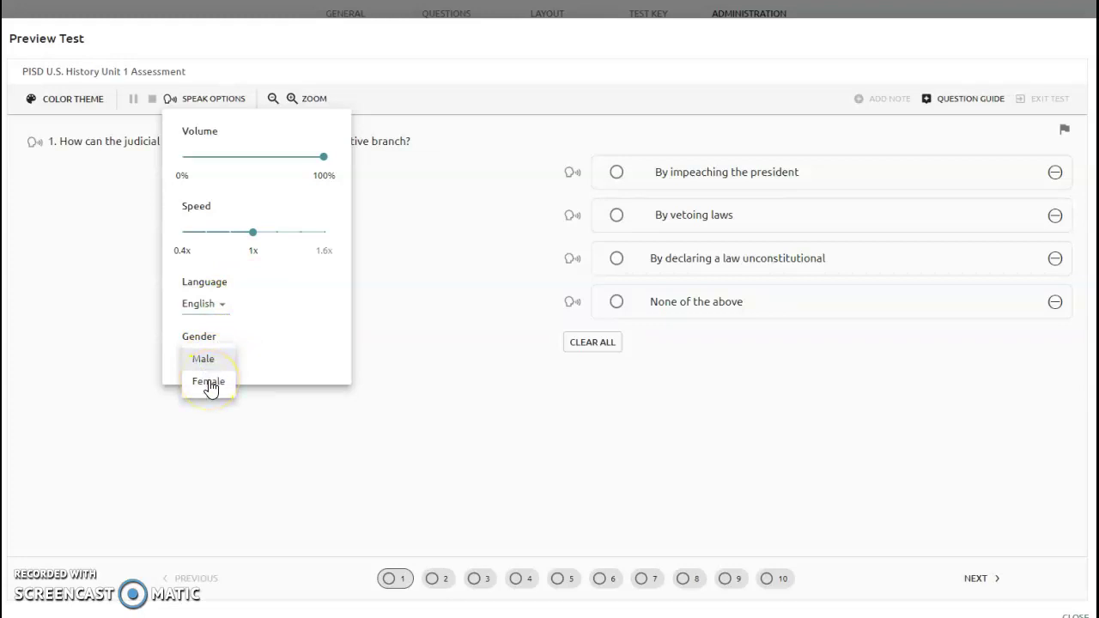
{"action": "left_click", "coordinate": [392, 315]}
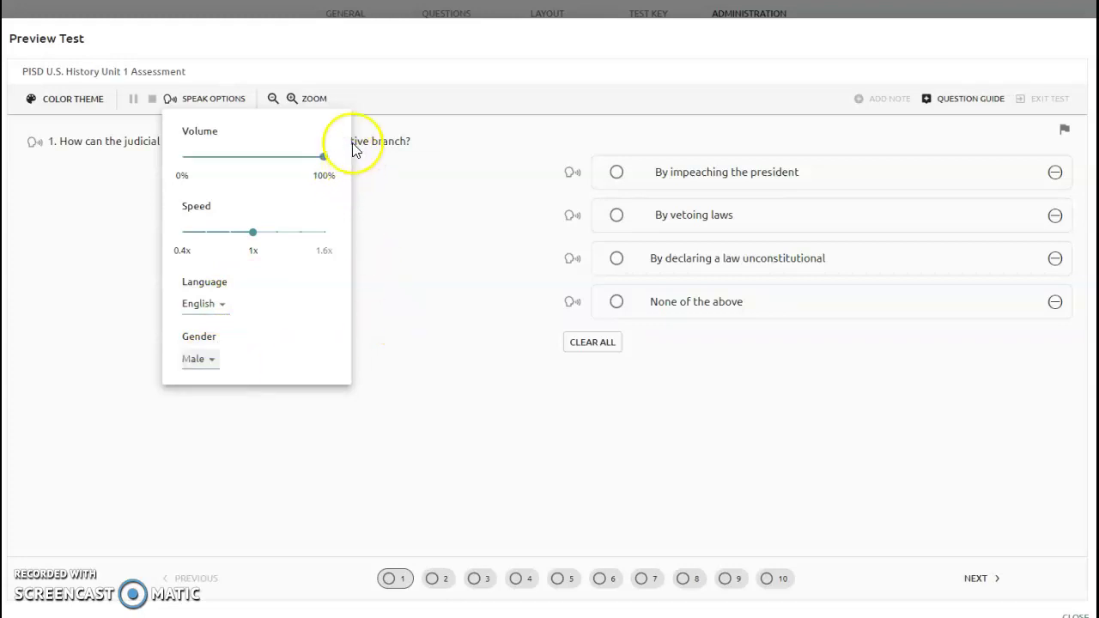
{"action": "left_click", "coordinate": [393, 192]}
Zoom in on question 1 and zoom back out to one level above the original size
{"action": "left_click", "coordinate": [292, 99]}
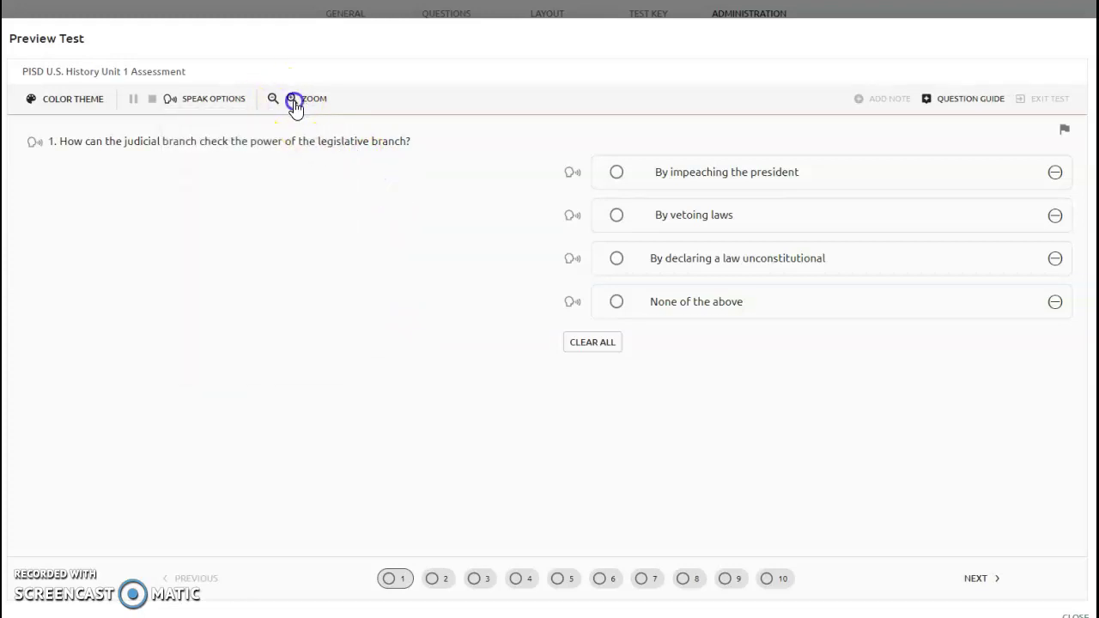
{"action": "left_click", "coordinate": [292, 99]}
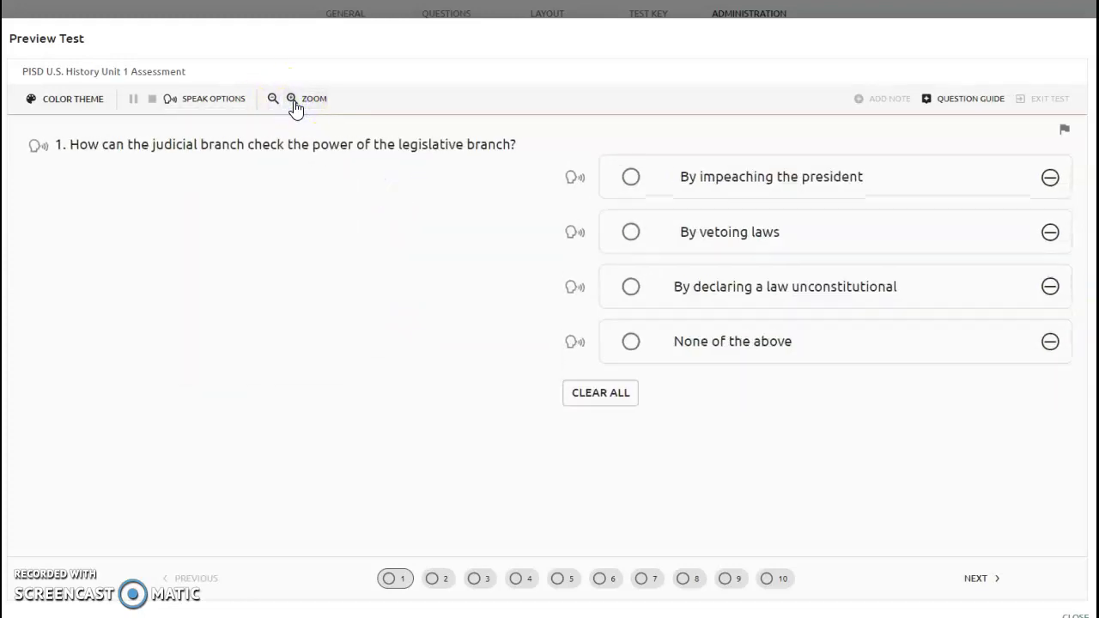
{"action": "left_click", "coordinate": [273, 100]}
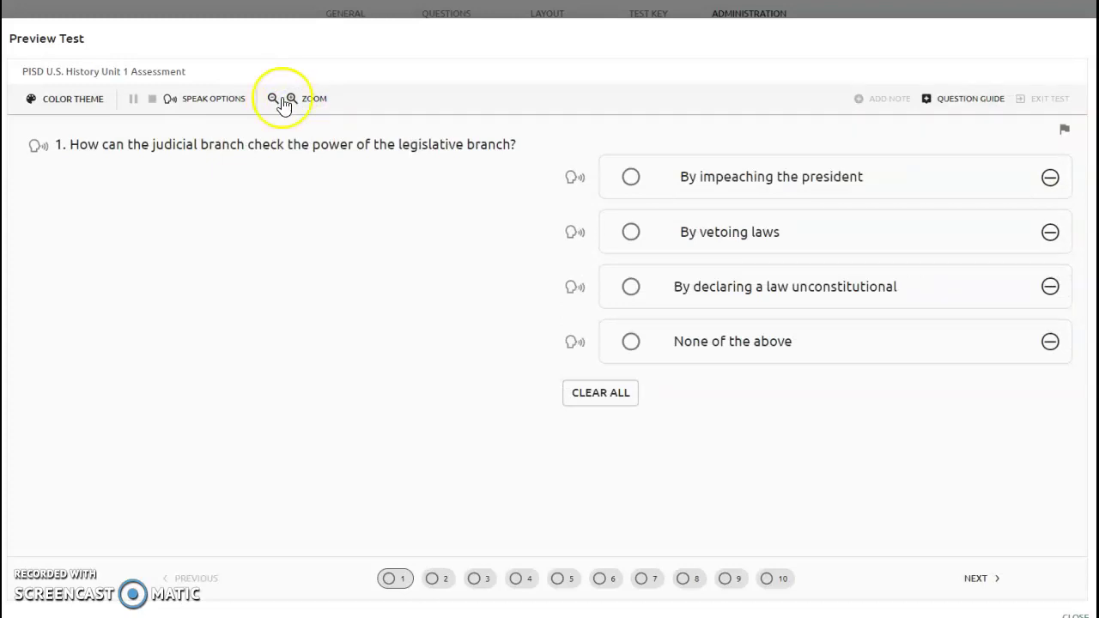
{"action": "left_click", "coordinate": [273, 100]}
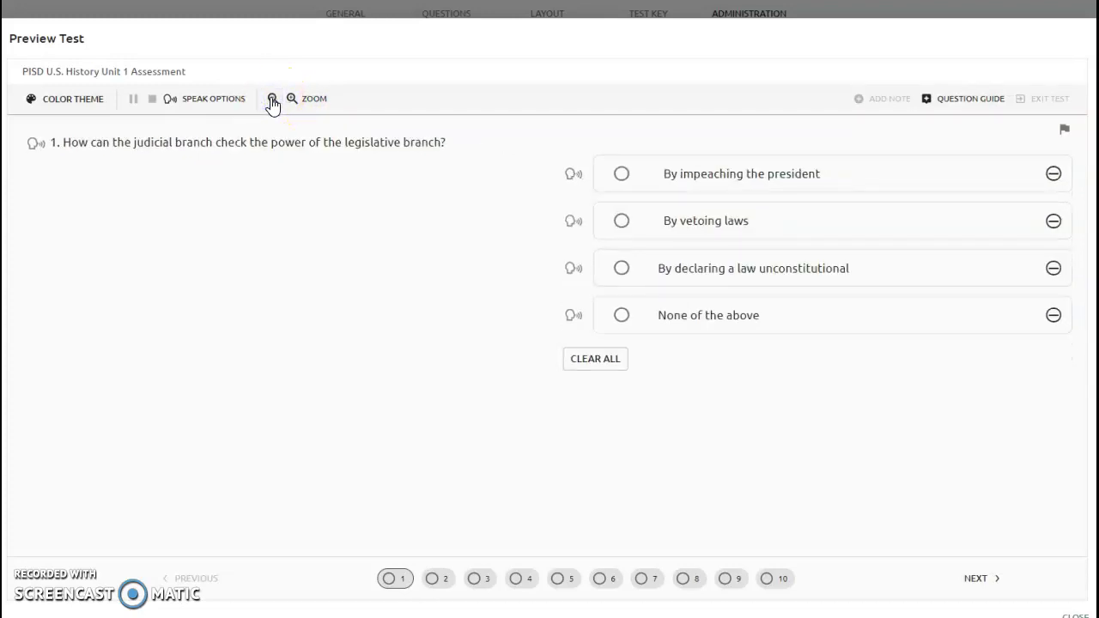
{"action": "left_click", "coordinate": [272, 100]}
{"action": "left_click", "coordinate": [681, 144]}
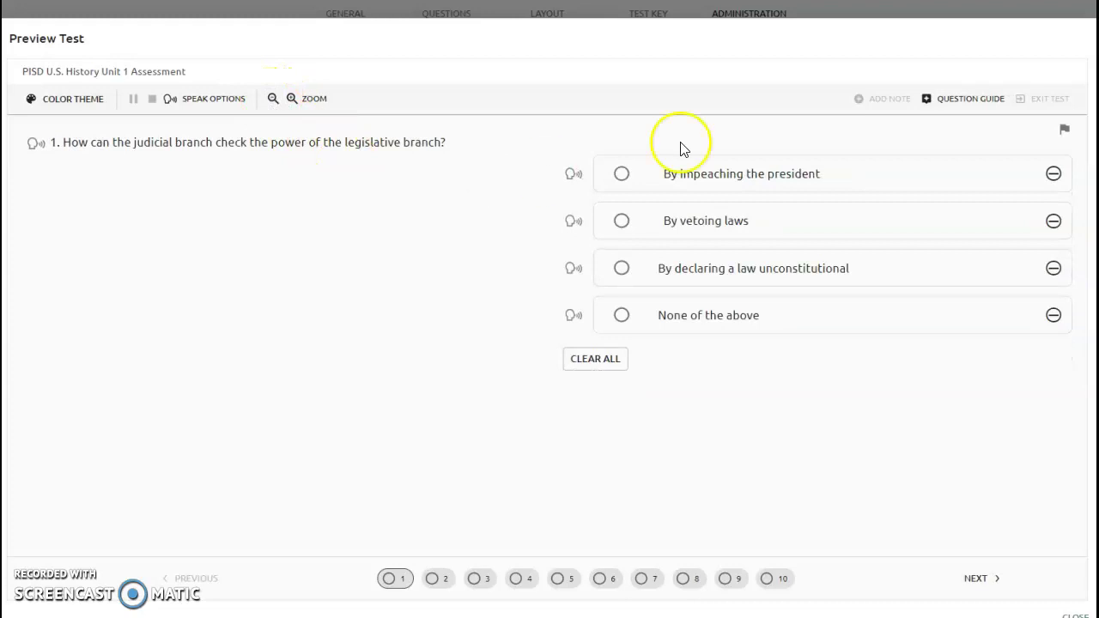
Examine the Question Guide's flagged, unanswered and answered groups, and close the guide
{"action": "left_click", "coordinate": [949, 101]}
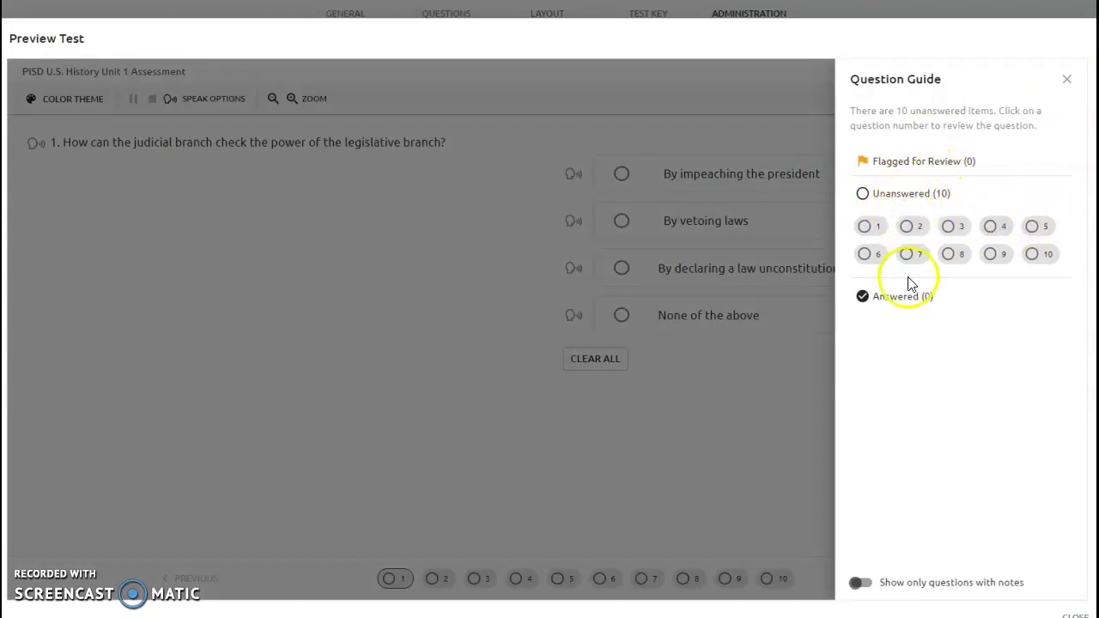
{"action": "left_click", "coordinate": [783, 355]}
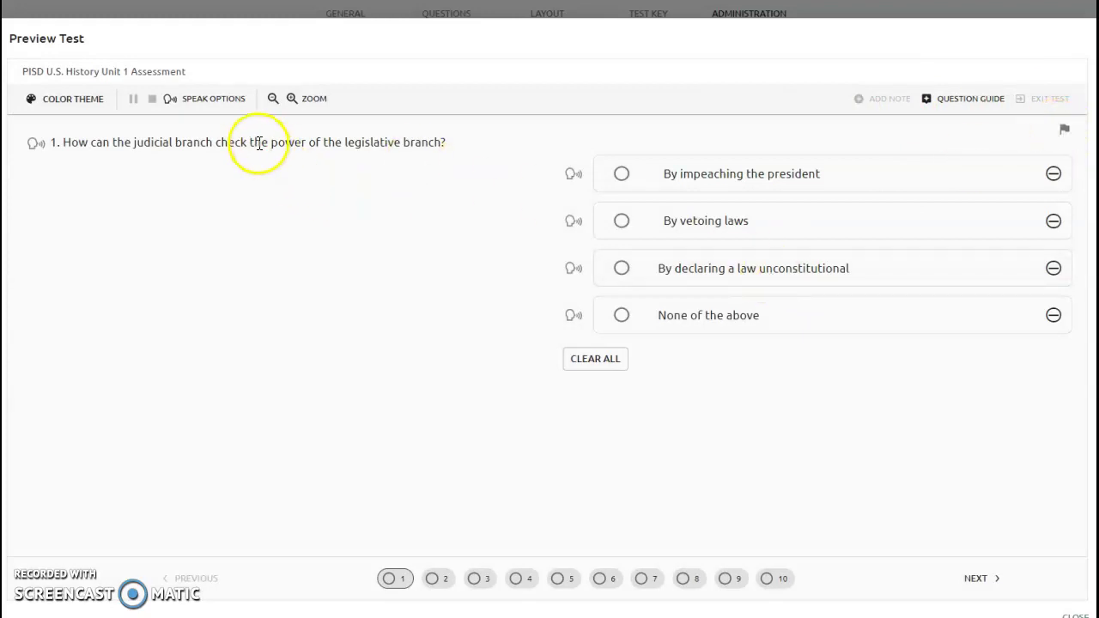
Flag question 1 for review, check its entry in the Question Guide, and remove the flag again
{"action": "left_click", "coordinate": [1064, 132]}
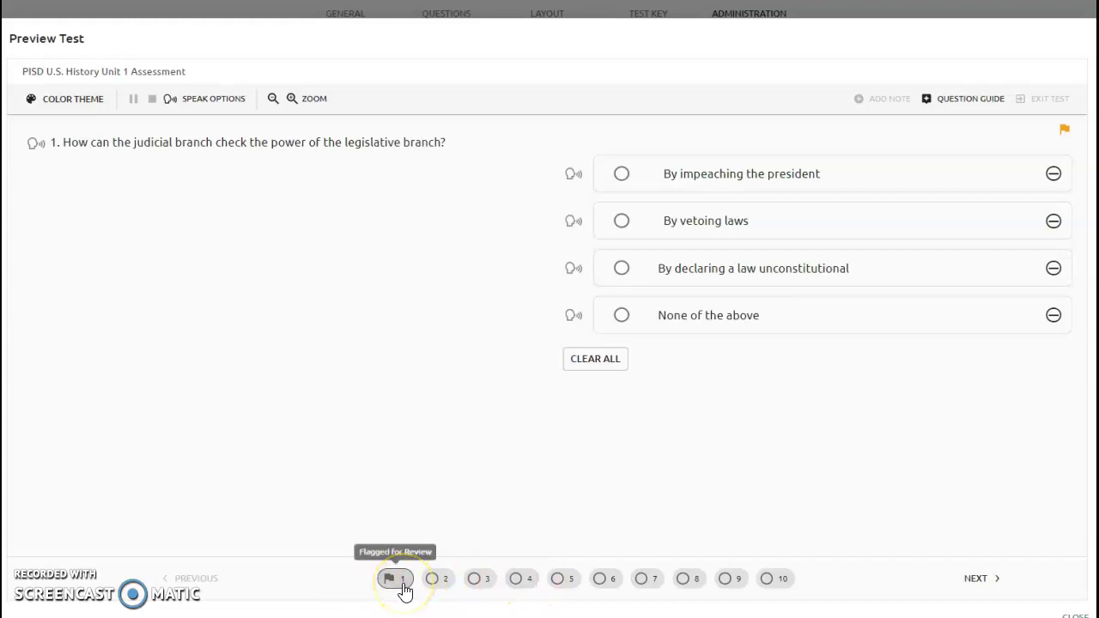
{"action": "left_click", "coordinate": [934, 101]}
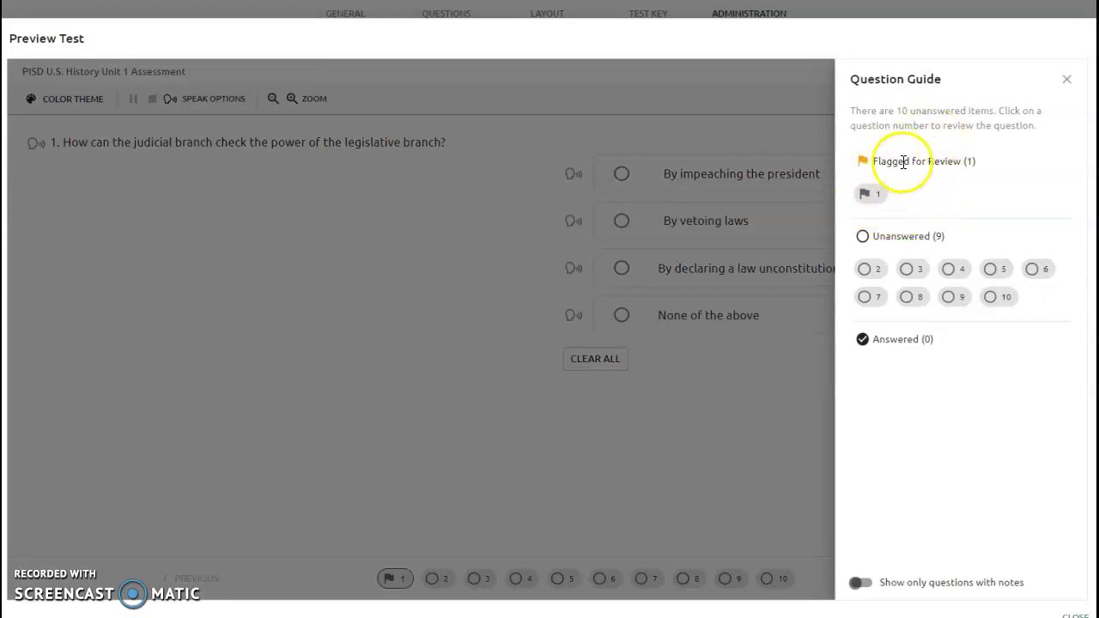
{"action": "left_click", "coordinate": [1066, 83]}
{"action": "left_click", "coordinate": [1063, 129]}
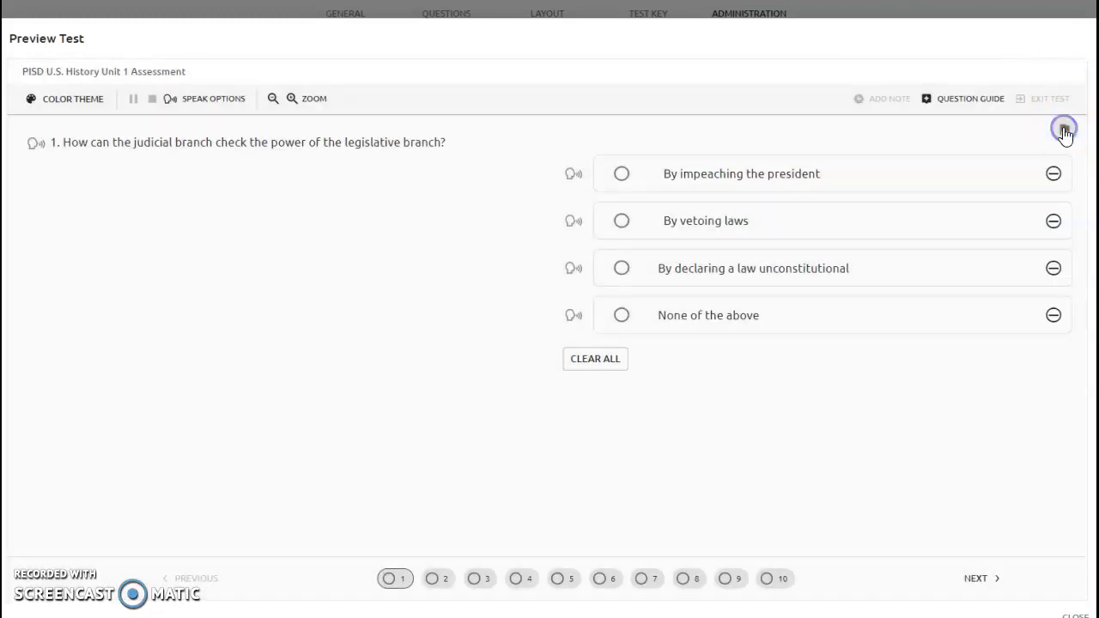
Try the read-aloud function on the text of question 1
{"action": "left_click", "coordinate": [30, 152]}
{"action": "left_click", "coordinate": [39, 147]}
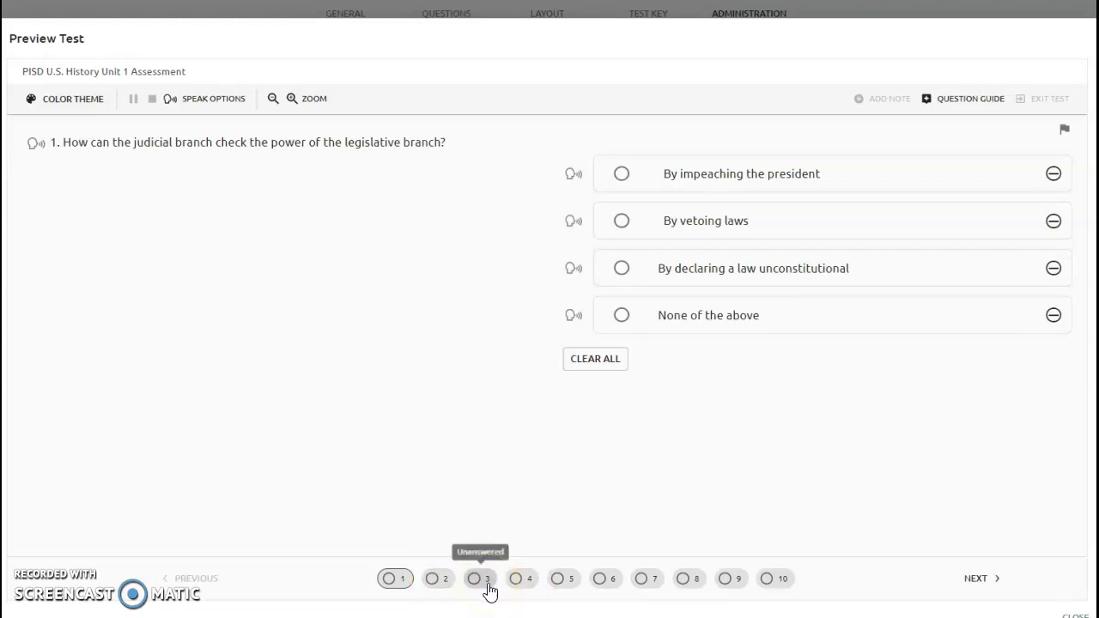
Browse questions 2, 3 and 4, return to question 1, and move forward through question 2 to question 3
{"action": "left_click", "coordinate": [436, 582]}
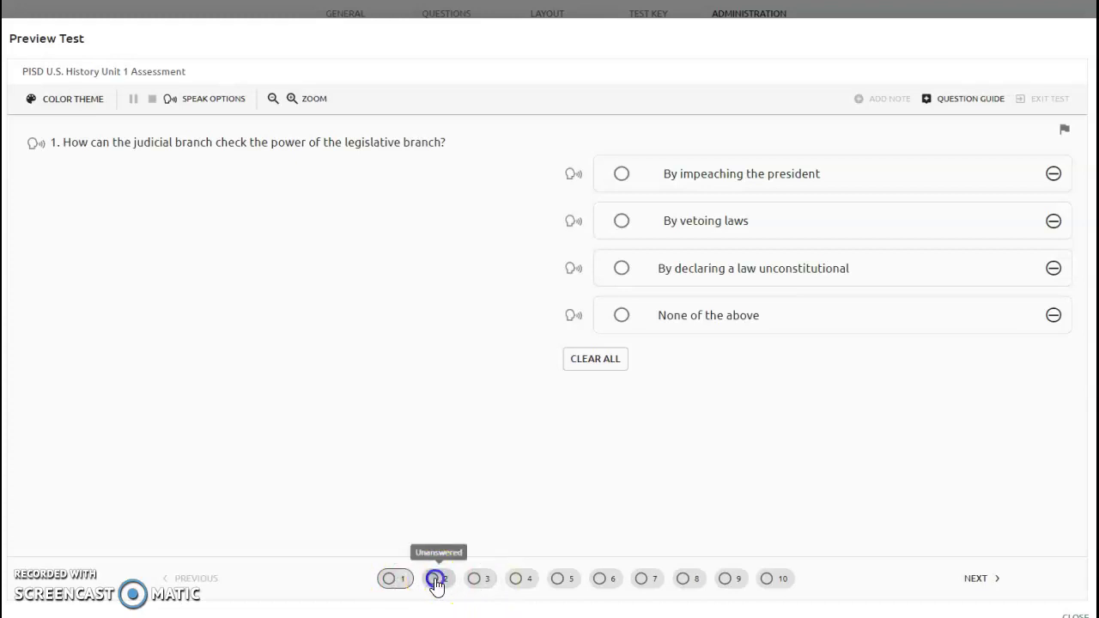
{"action": "left_click", "coordinate": [483, 581]}
{"action": "left_click", "coordinate": [516, 586]}
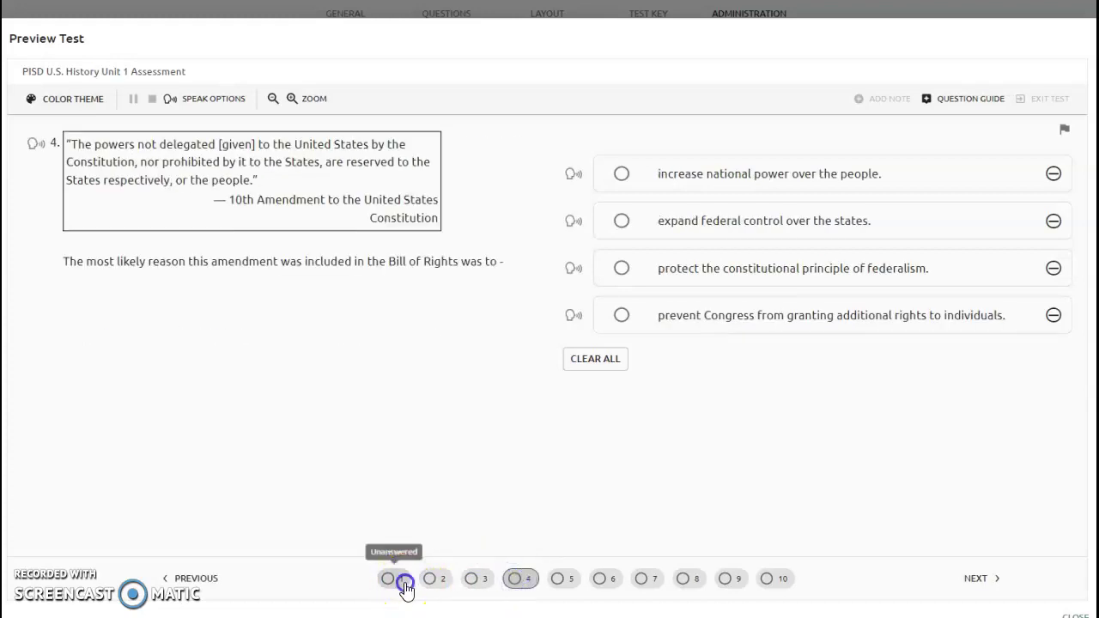
{"action": "left_click", "coordinate": [402, 585]}
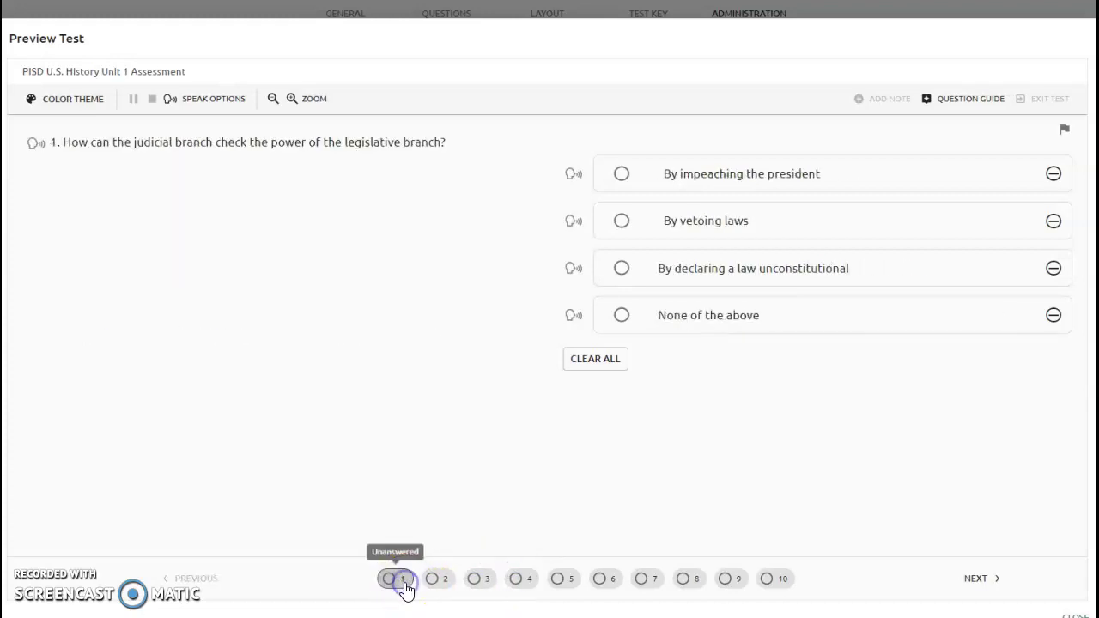
{"action": "left_click", "coordinate": [978, 589]}
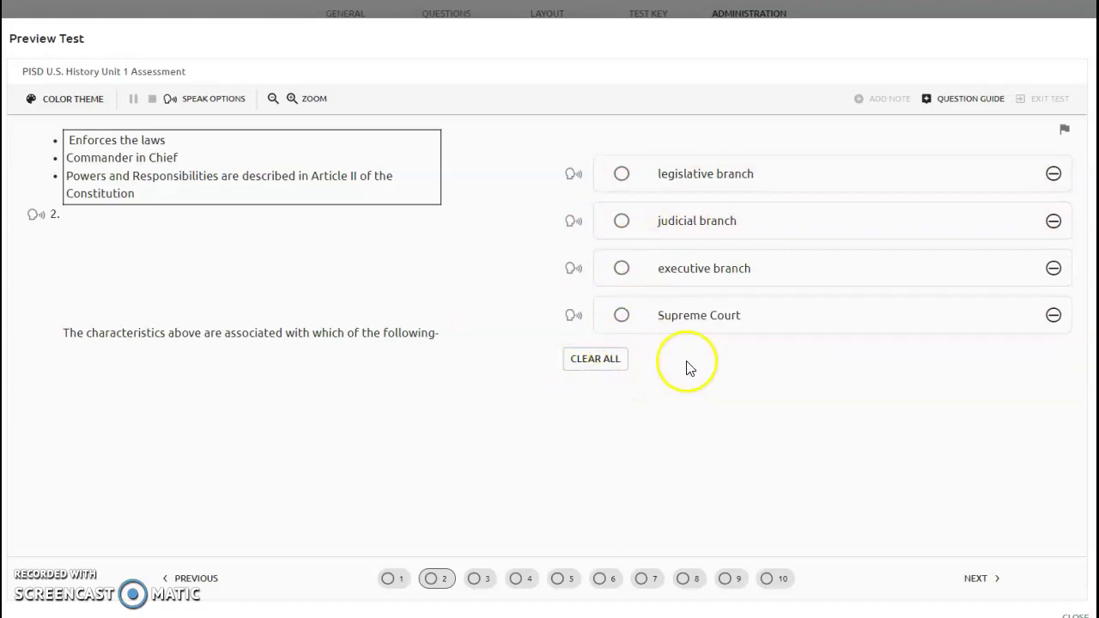
{"action": "left_click", "coordinate": [475, 579]}
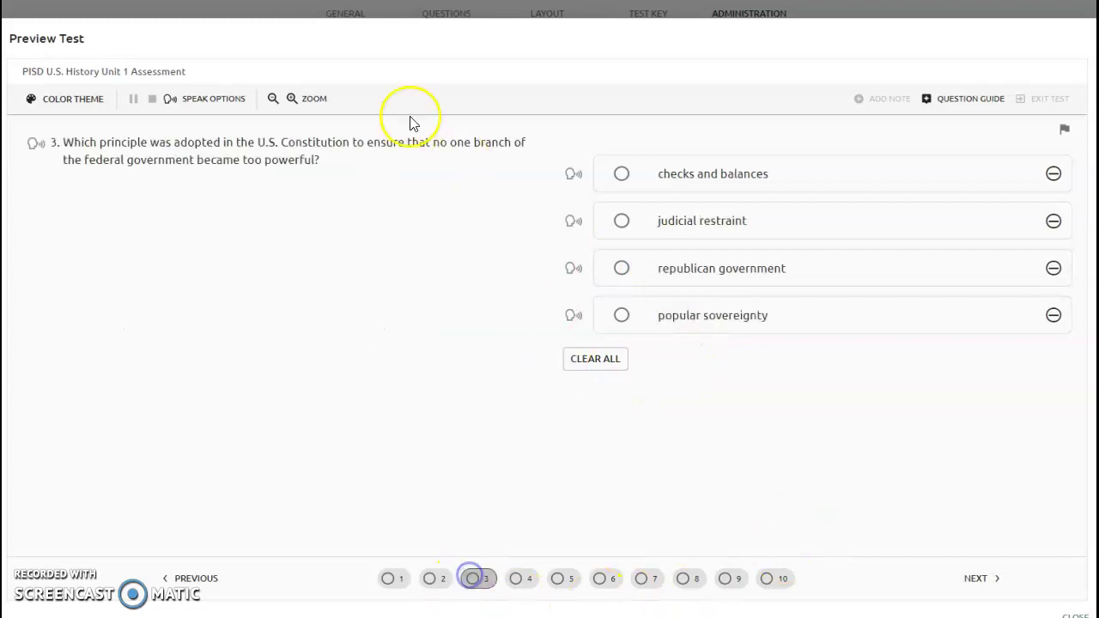